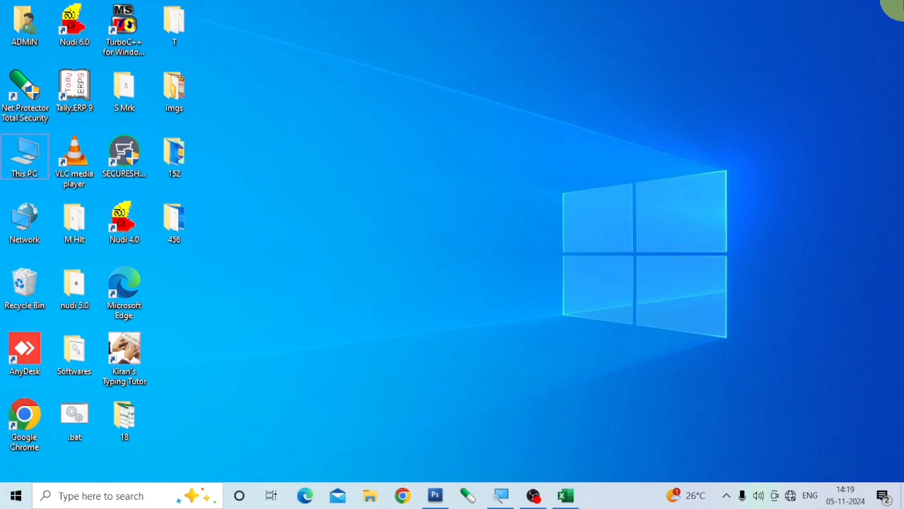
# - Switch to the Book1 workbook in Excel and try selecting the whole Shortcut Keys table at once
pyautogui.click(568, 495)
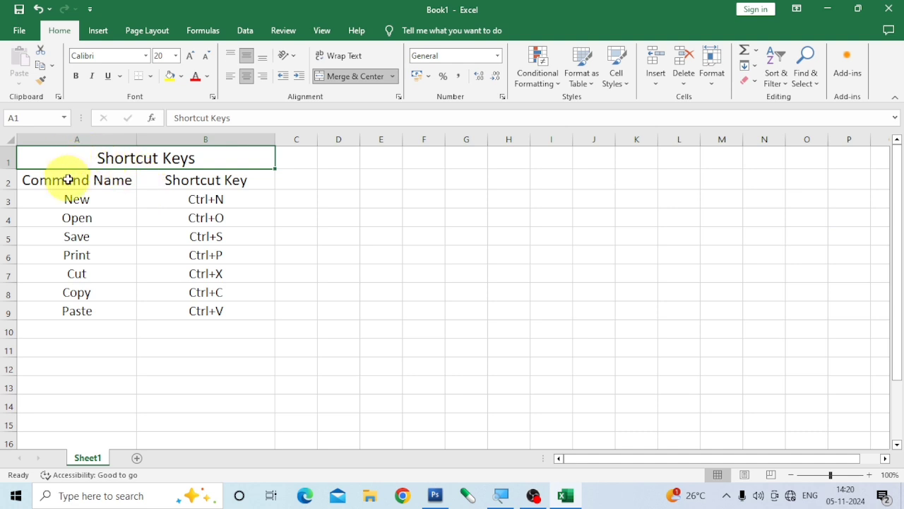
pyautogui.hotkey('ctrl', 'a')
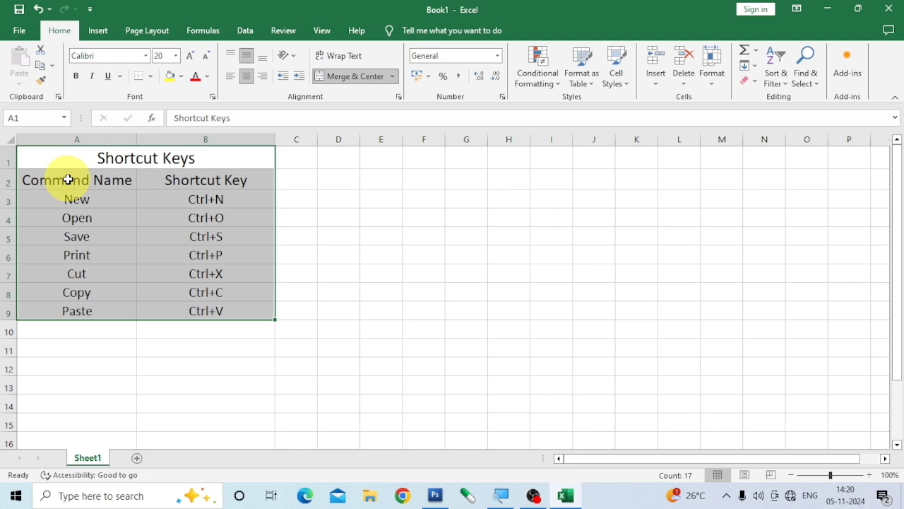
pyautogui.click(125, 365)
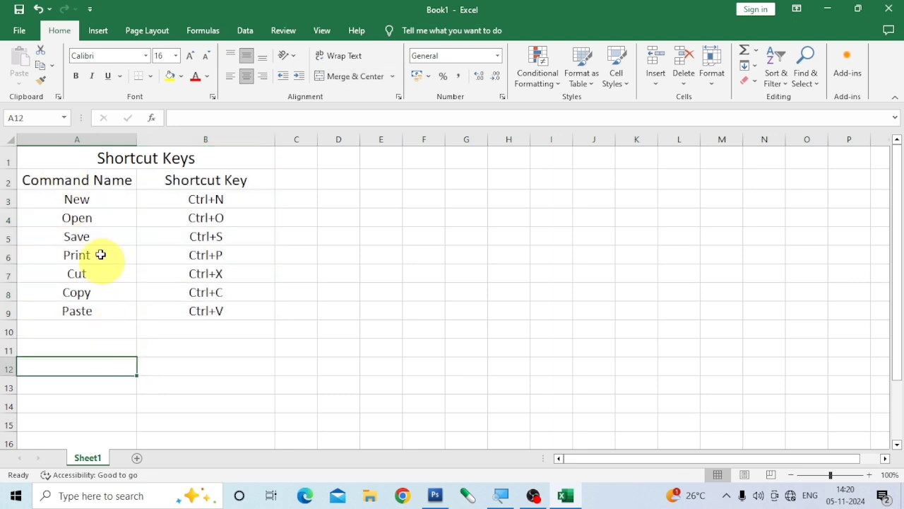
# - Cut the Shortcut Keys table in A1:B9 and paste it starting at cell G1
pyautogui.click(50, 158)
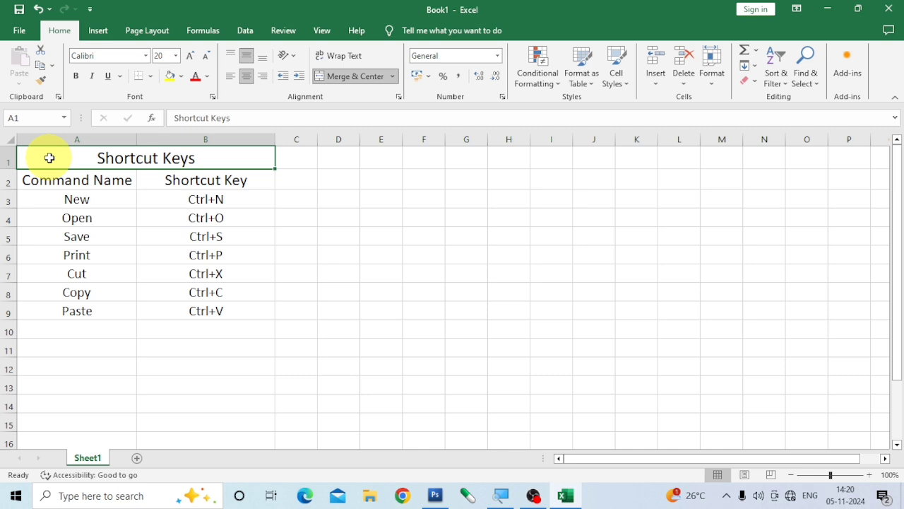
pyautogui.keyDown('shift'); pyautogui.click(237, 311); pyautogui.keyUp('shift')
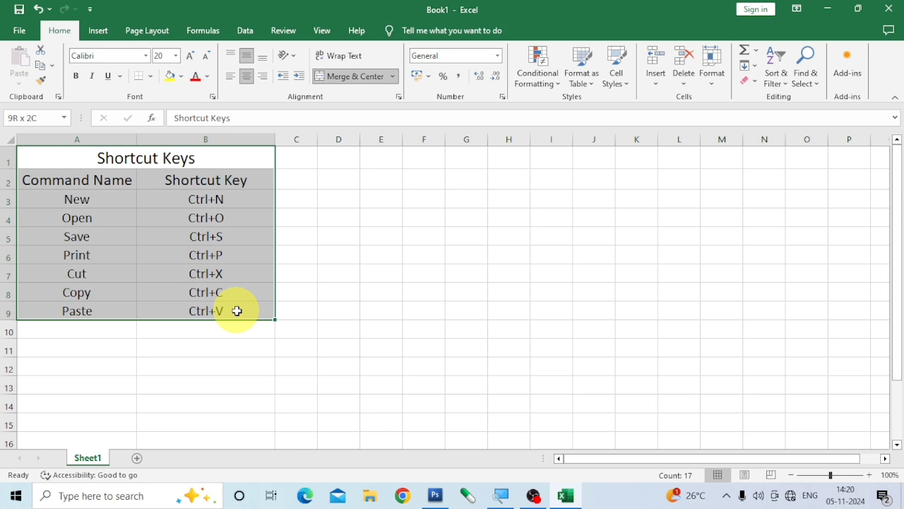
pyautogui.keyDown('shift'); pyautogui.click(770, 384); pyautogui.keyUp('shift')
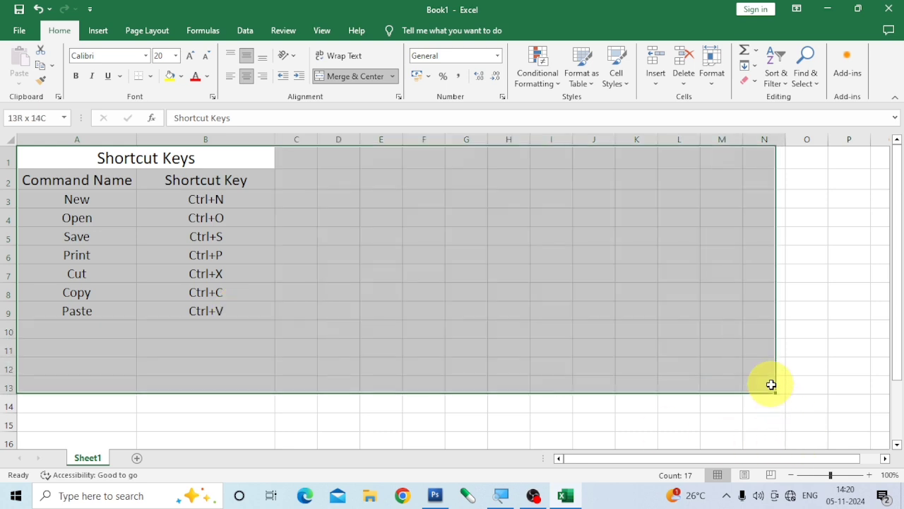
pyautogui.keyDown('shift'); pyautogui.click(250, 315); pyautogui.keyUp('shift')
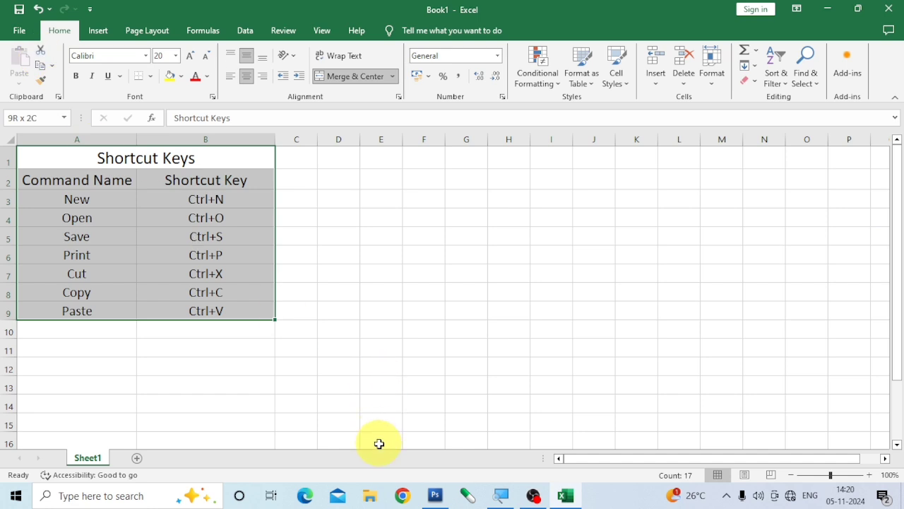
pyautogui.hotkey('ctrl', 'c')
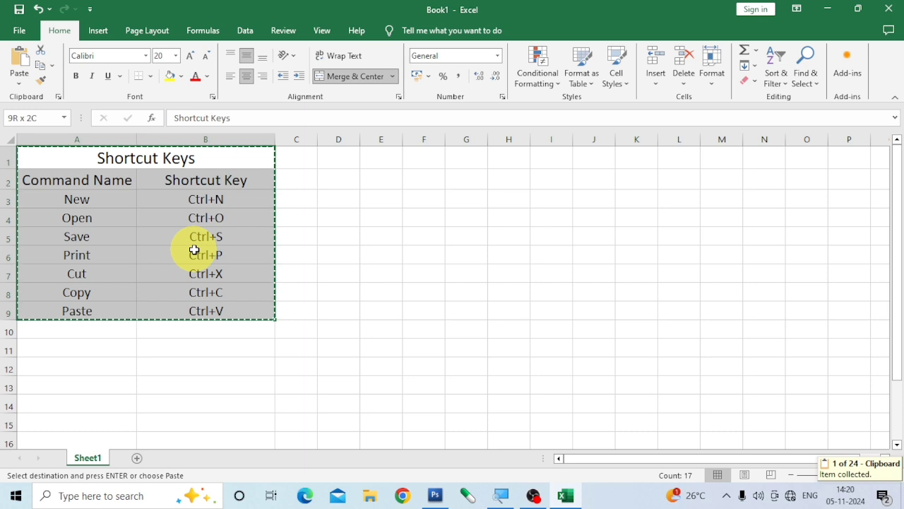
pyautogui.click(462, 160)
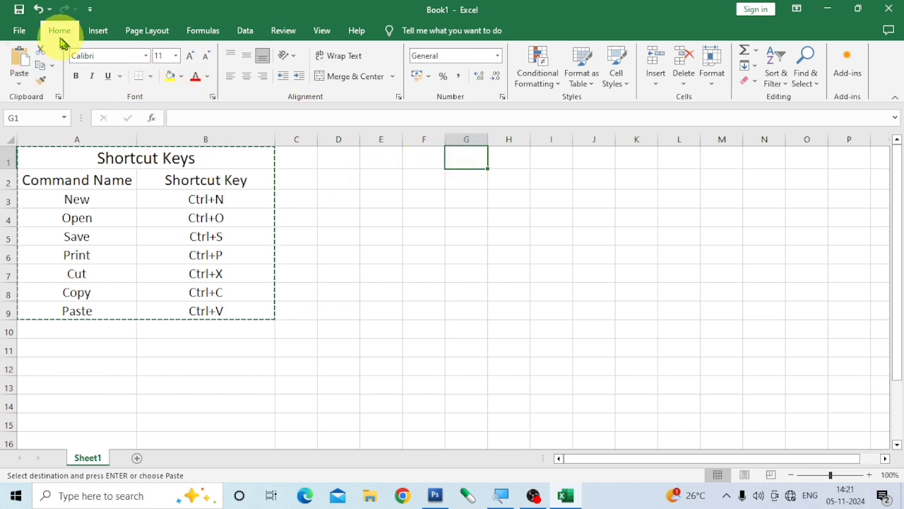
pyautogui.click(24, 65)
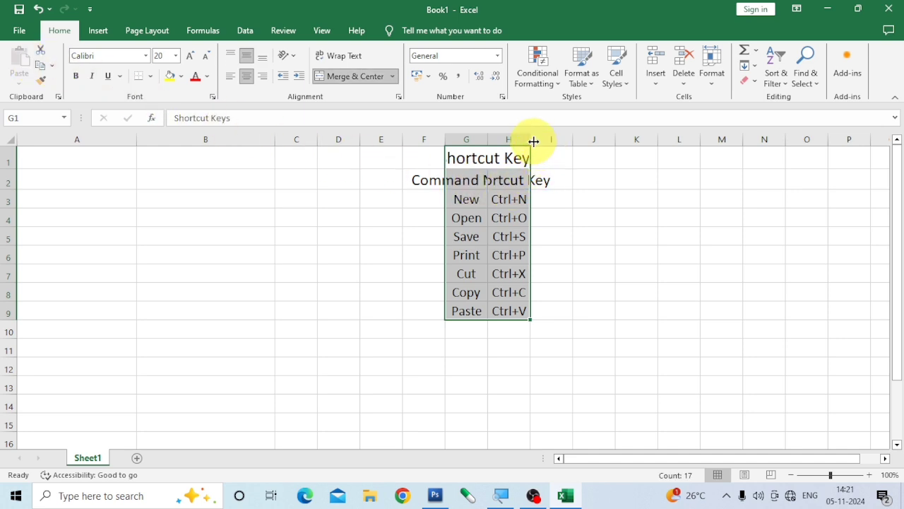
# - Widen columns H and G so the headings of the pasted table fit
pyautogui.moveTo(533, 140); pyautogui.dragTo(614, 141)
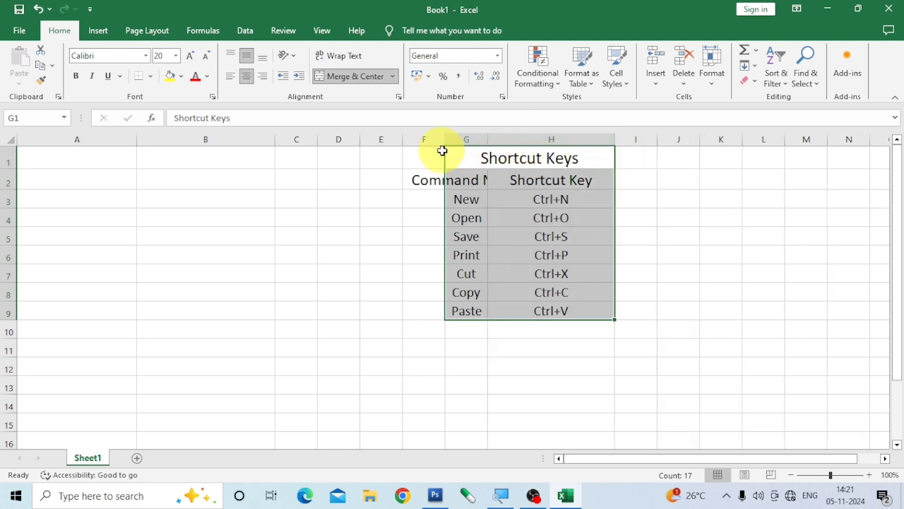
pyautogui.moveTo(443, 140); pyautogui.dragTo(503, 134)
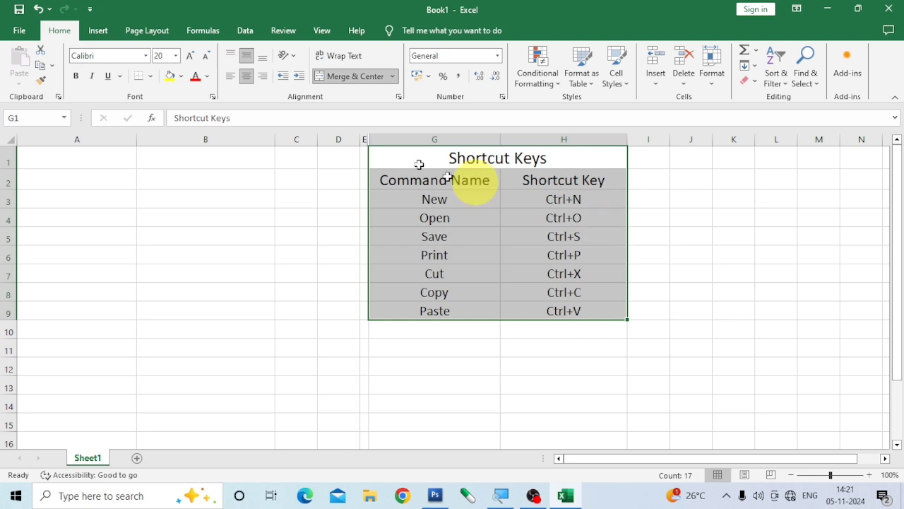
pyautogui.click(664, 310)
# - Copy the table in G1:H9 to cell A1 and widen column E between the two tables
pyautogui.click(440, 158)
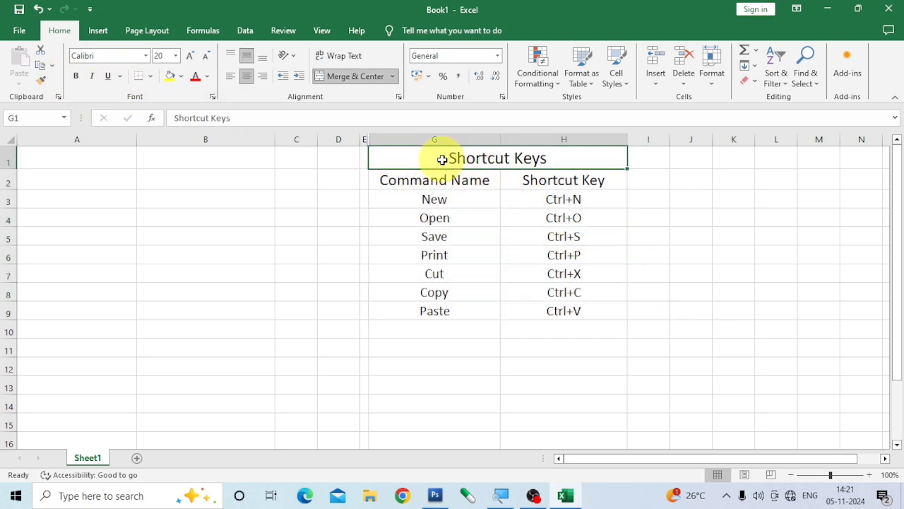
pyautogui.keyDown('shift'); pyautogui.click(598, 313); pyautogui.keyUp('shift')
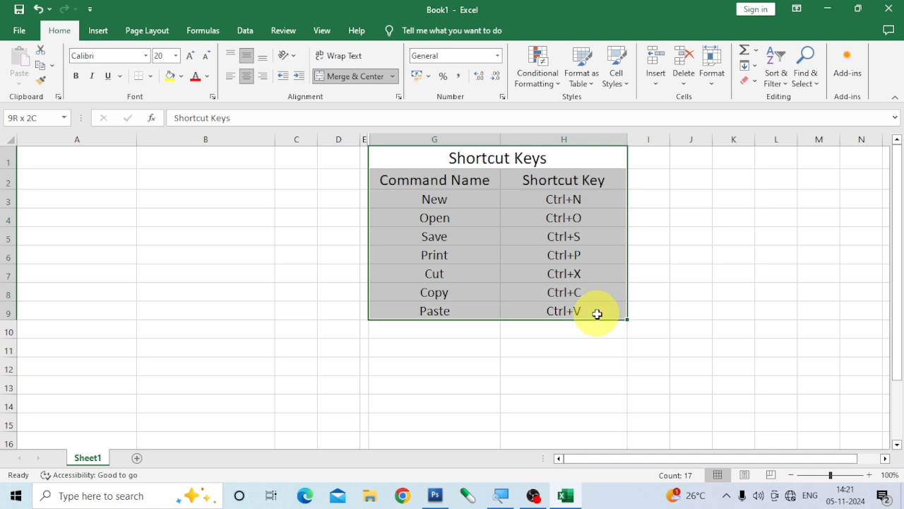
pyautogui.click(517, 161)
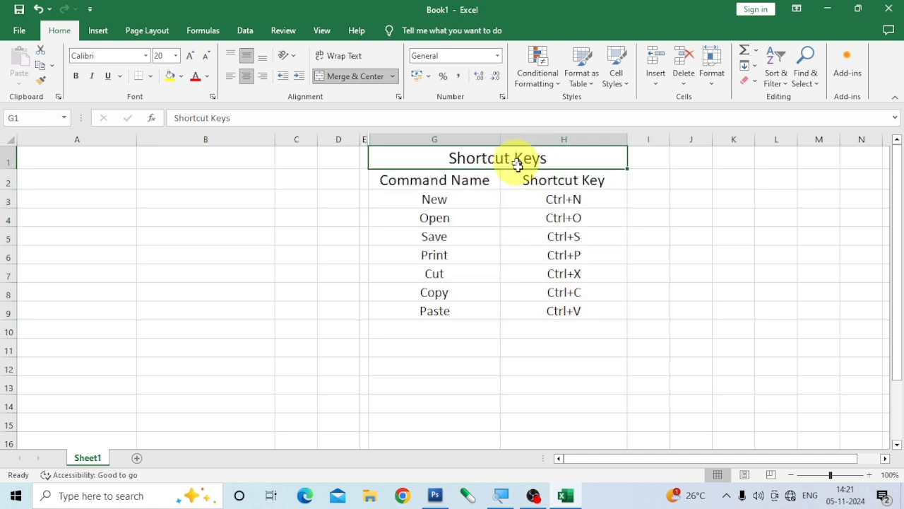
pyautogui.hotkey('ctrl', 'shift', 'Down')
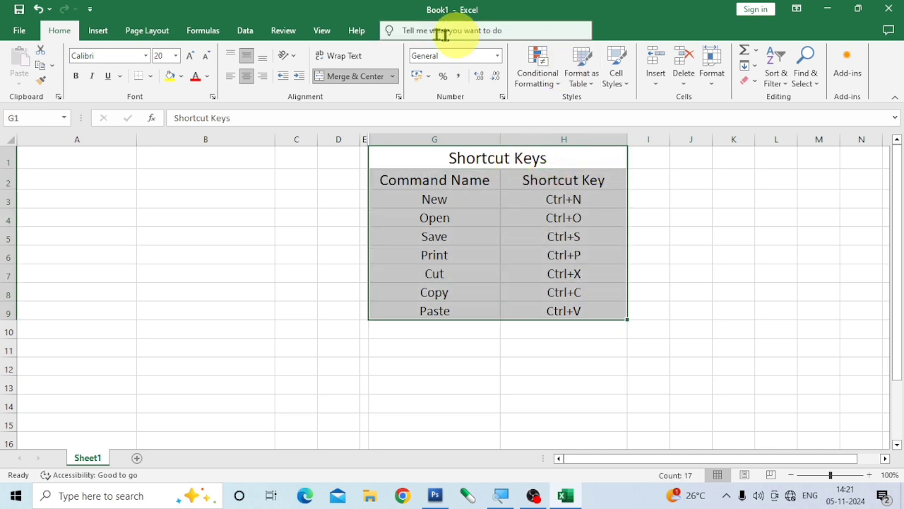
pyautogui.click(54, 67)
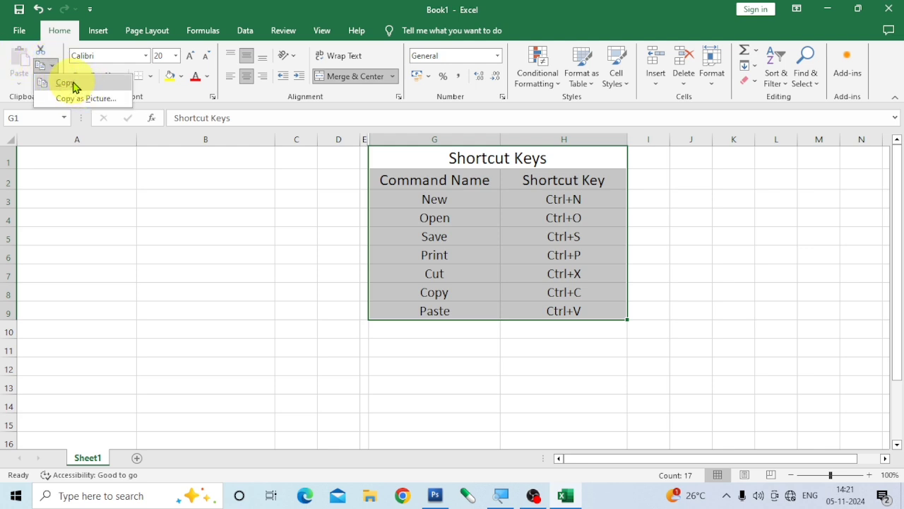
pyautogui.click(67, 82)
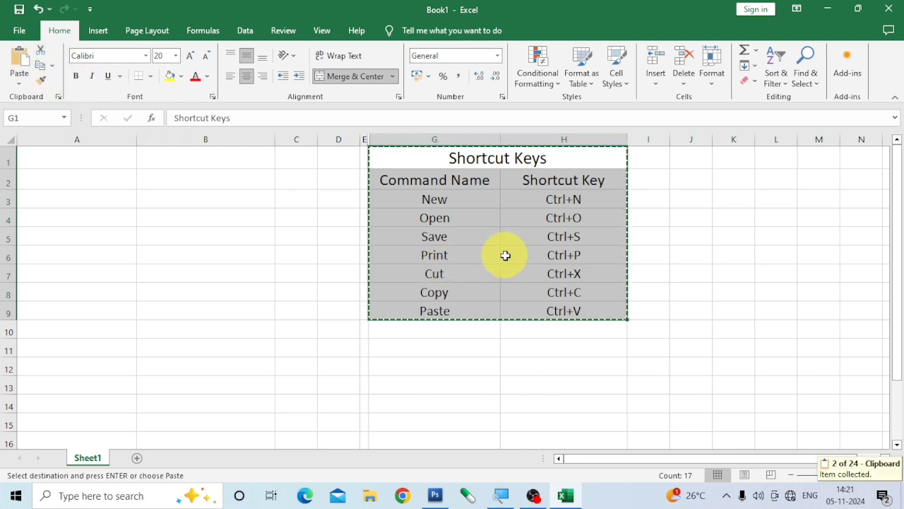
pyautogui.click(54, 159)
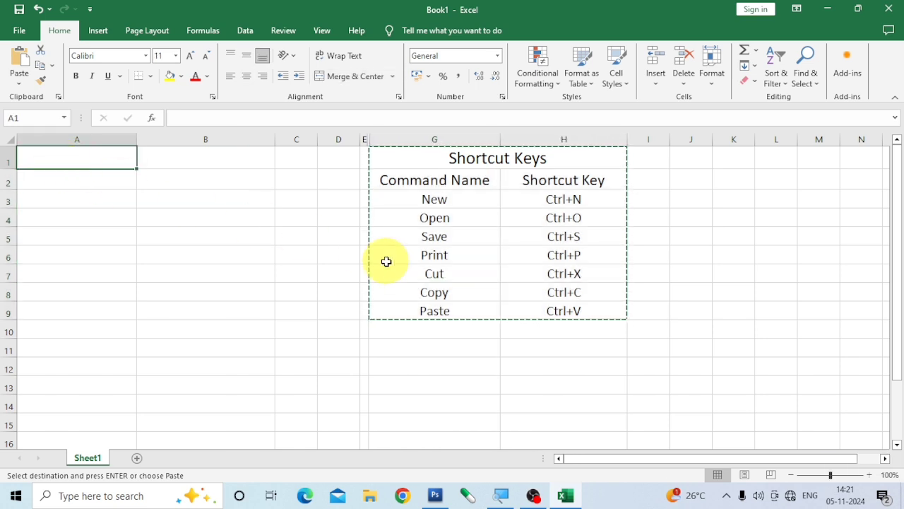
pyautogui.click(21, 65)
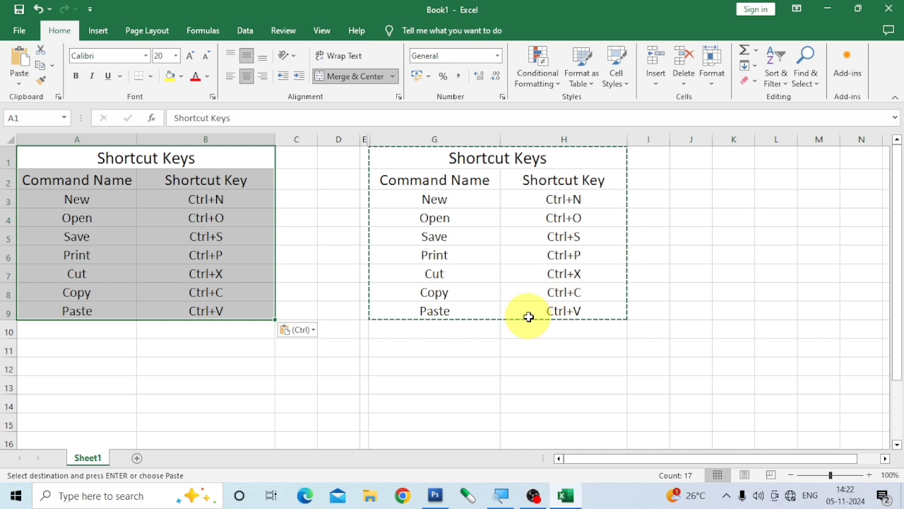
pyautogui.press('Escape')
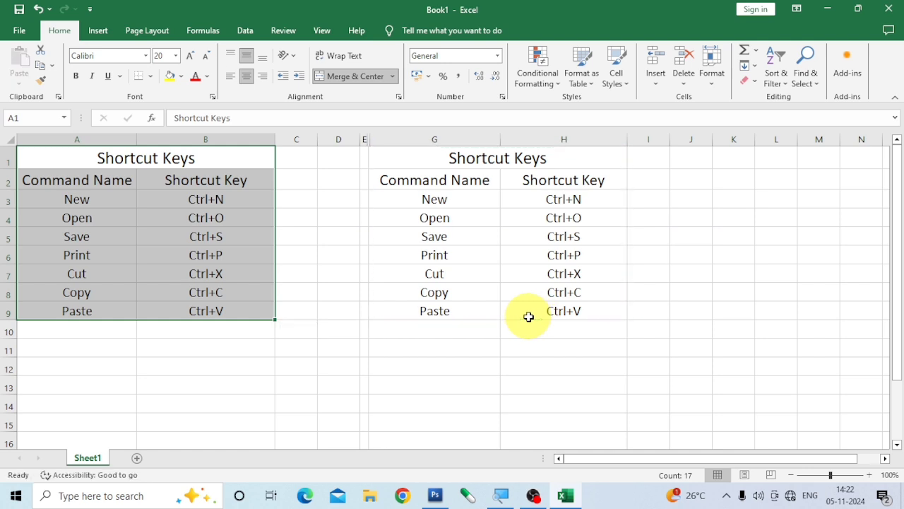
pyautogui.click(333, 368)
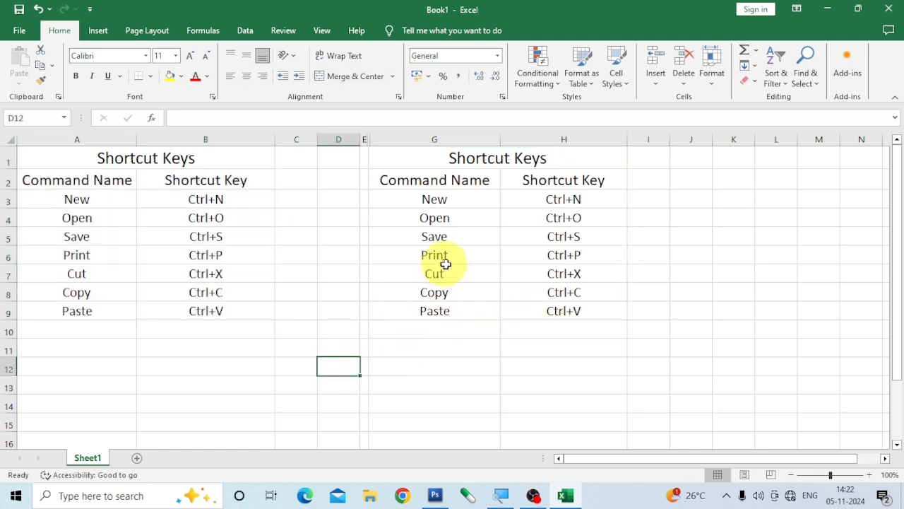
pyautogui.click(492, 267)
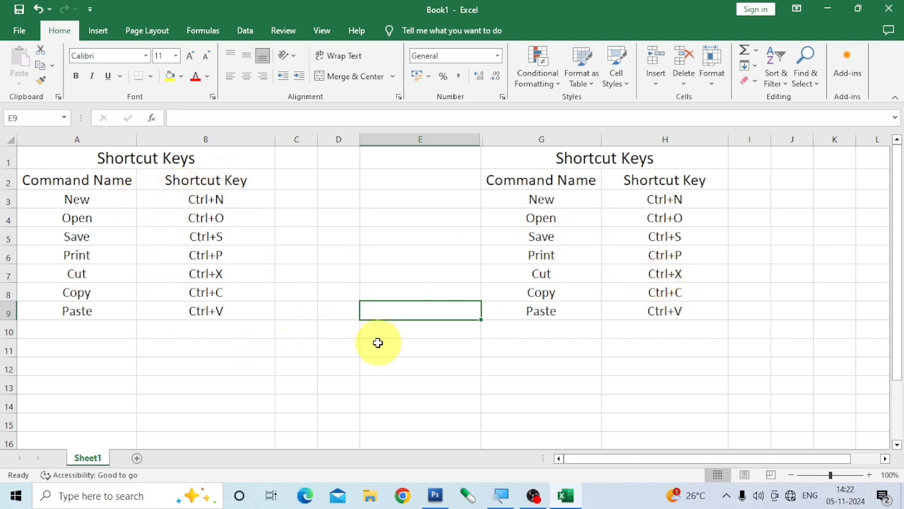
# - Copy the table in A1:B9 as a picture, with appearance as shown on screen and Picture format
pyautogui.click(37, 159)
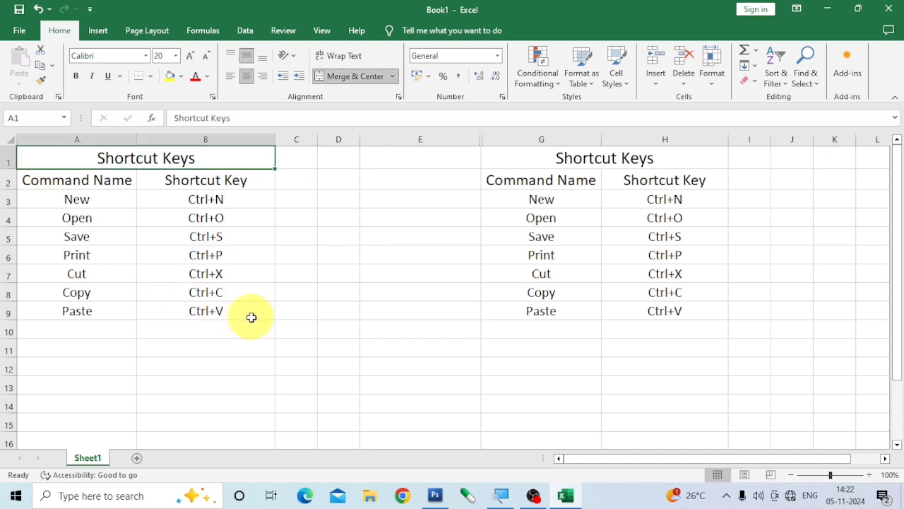
pyautogui.keyDown('shift'); pyautogui.click(250, 311); pyautogui.keyUp('shift')
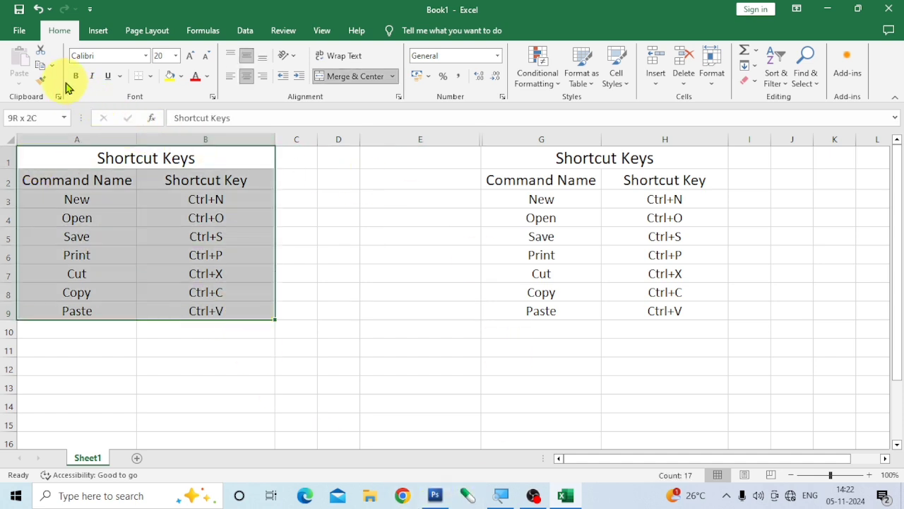
pyautogui.click(53, 68)
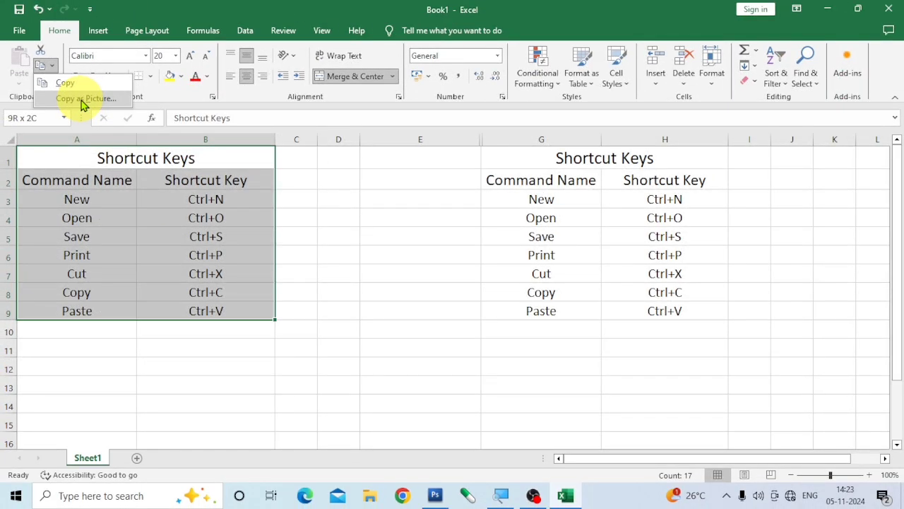
pyautogui.click(82, 101)
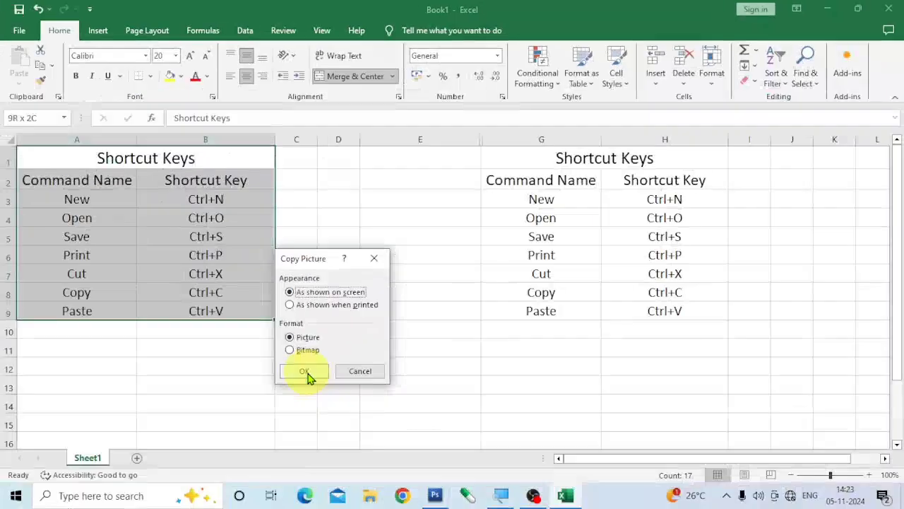
pyautogui.click(305, 373)
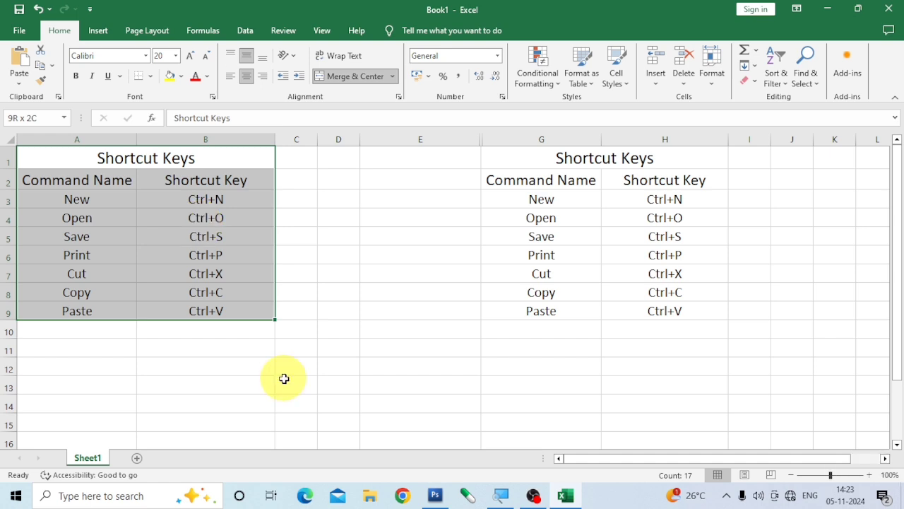
pyautogui.click(52, 65)
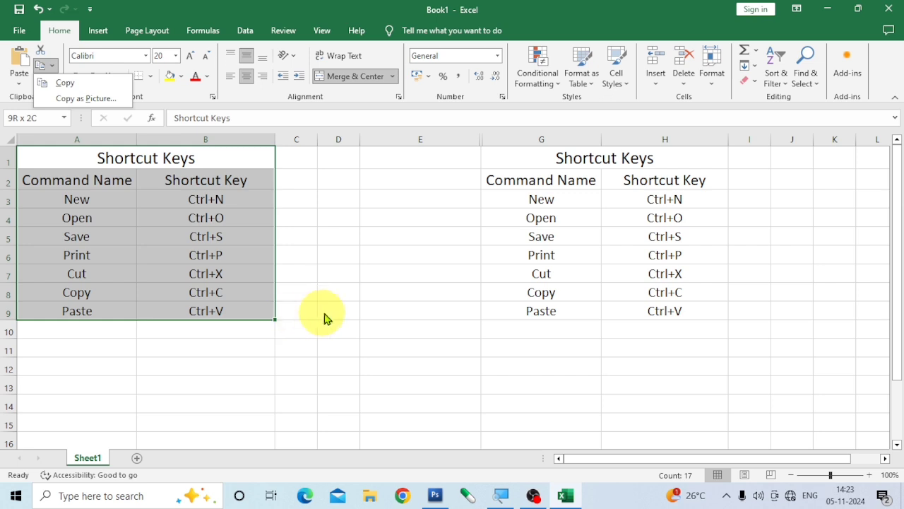
pyautogui.click(344, 236)
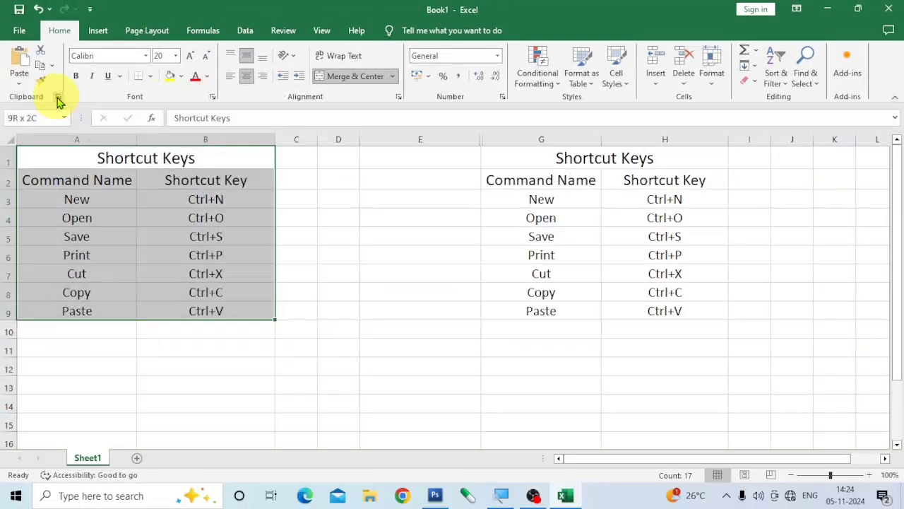
# - Show the collected clipboard items and paste the table picture at cell A13
pyautogui.click(59, 97)
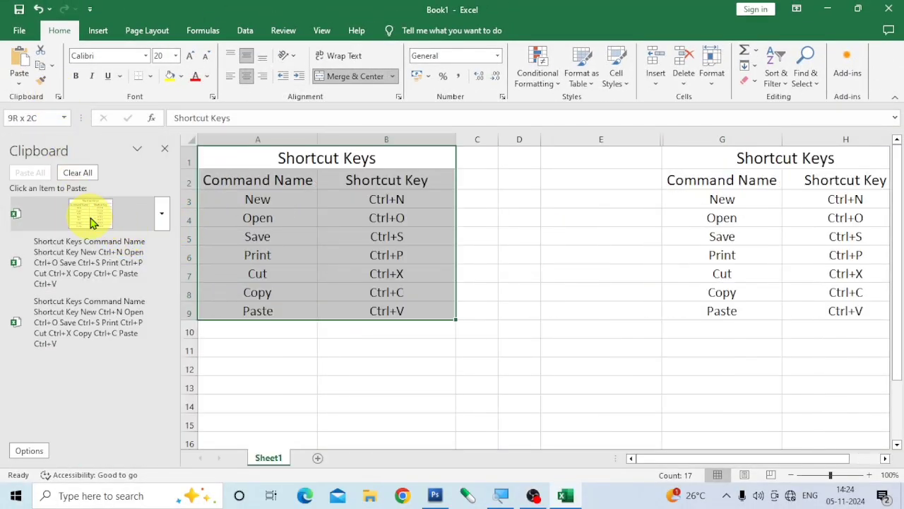
pyautogui.click(346, 362)
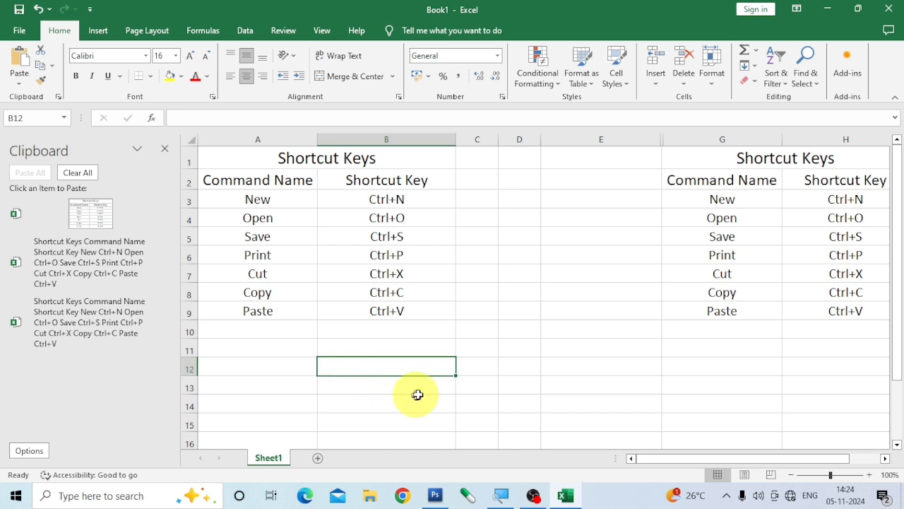
pyautogui.scroll(-1, 321, 406)
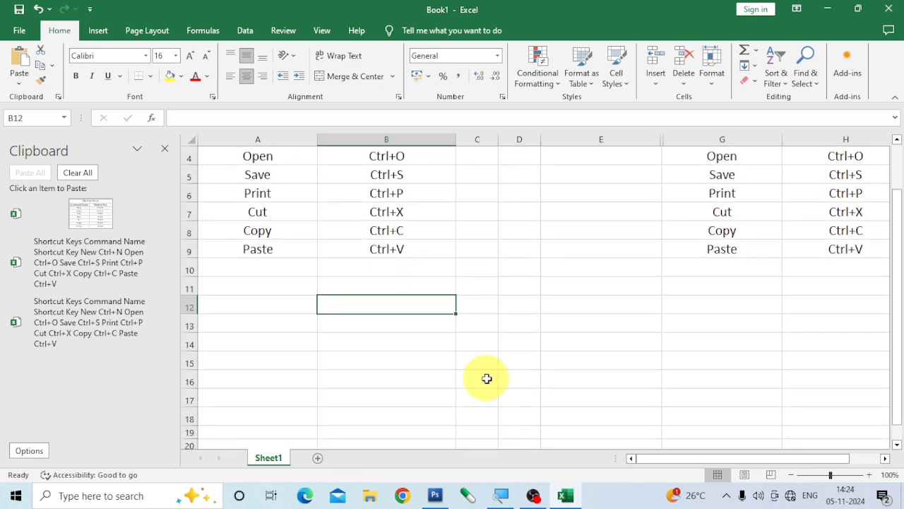
pyautogui.click(238, 322)
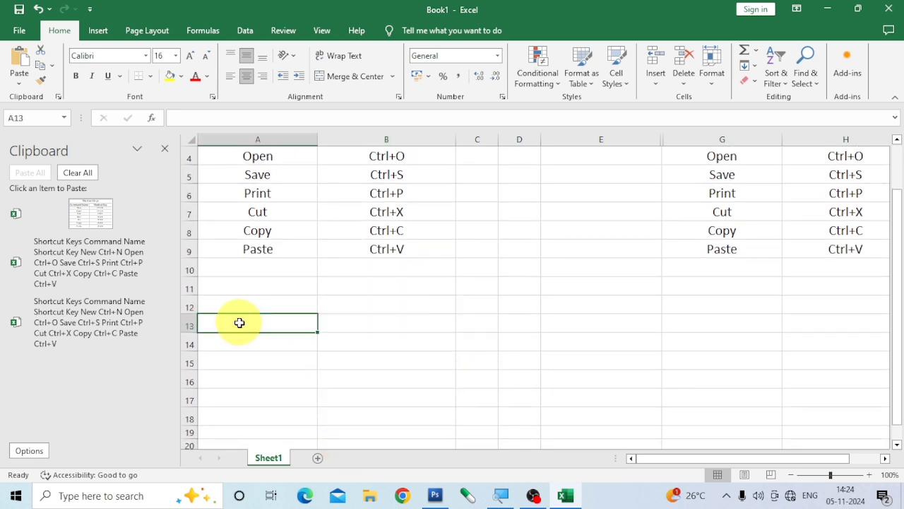
pyautogui.click(79, 215)
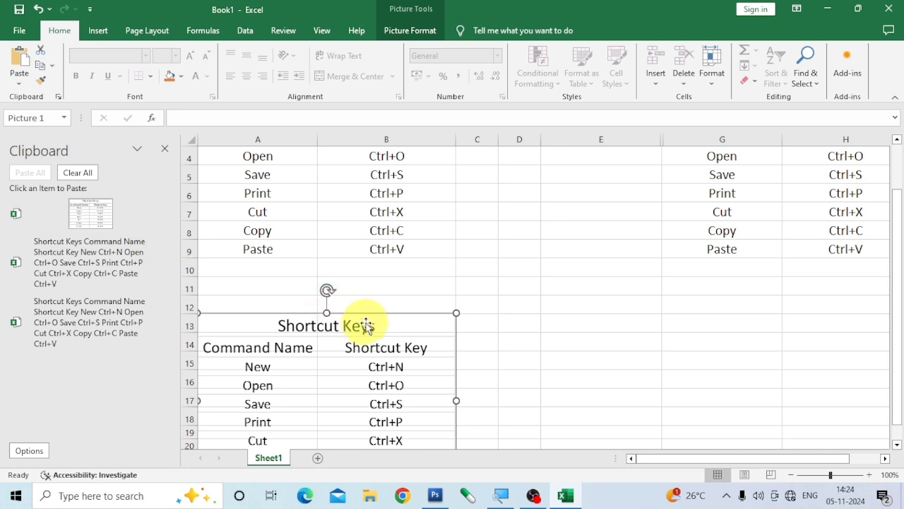
# - Move the table picture into the gap between the two Shortcut Keys tables and close the Clipboard pane
pyautogui.moveTo(365, 316); pyautogui.dragTo(377, 294)
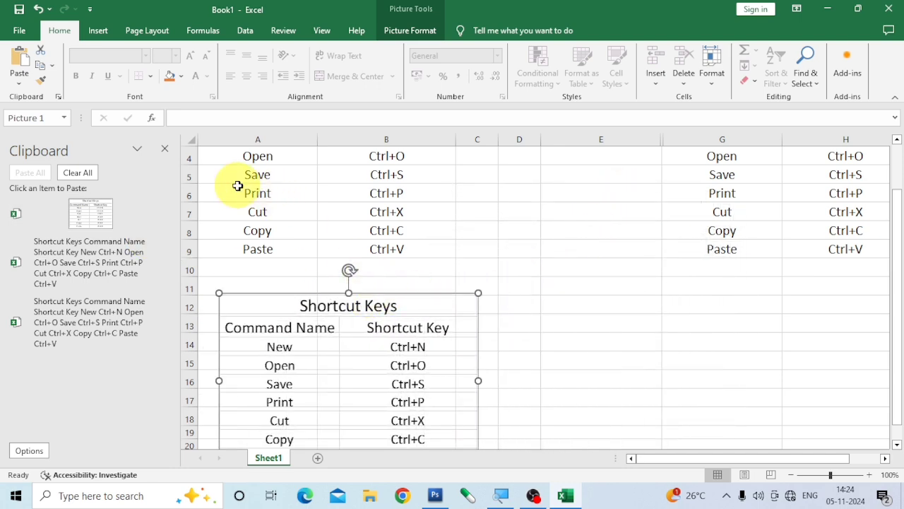
pyautogui.scroll(-3, 480, 270)
pyautogui.scroll(3, 488, 278)
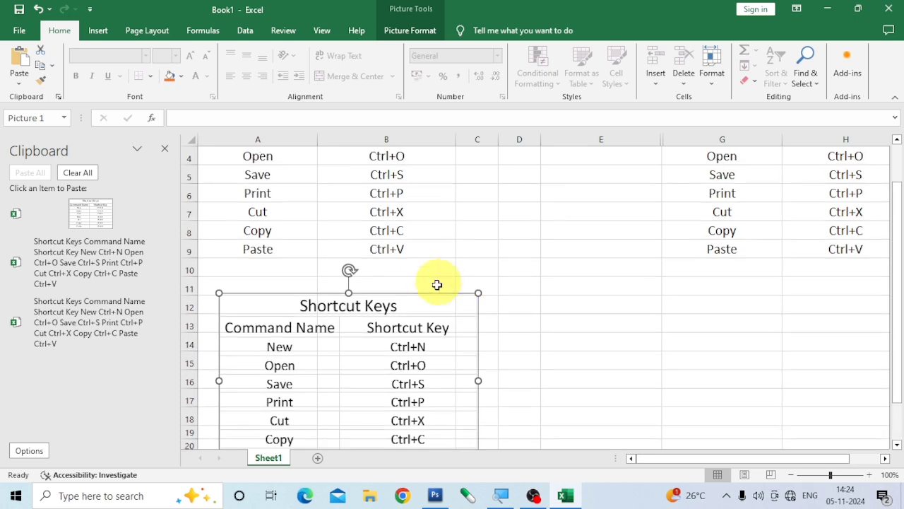
pyautogui.moveTo(427, 295); pyautogui.dragTo(644, 189)
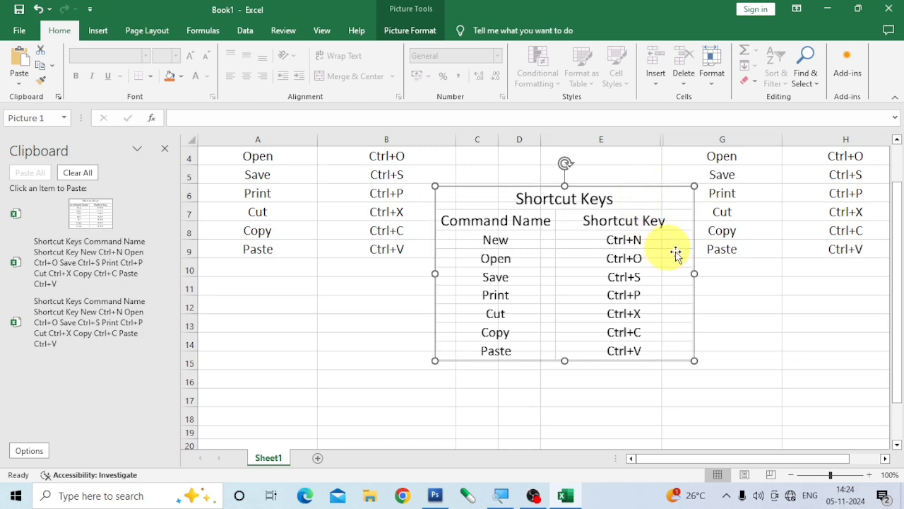
pyautogui.click(166, 151)
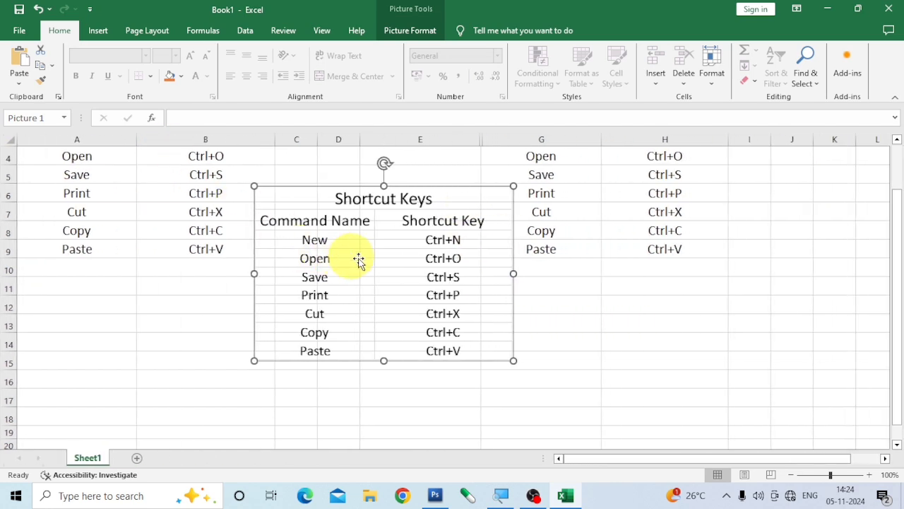
# - Reposition the table picture between the two tables so its upper edge sits at row 6, and view the picture formatting options
pyautogui.scroll(1, 388, 282)
pyautogui.moveTo(410, 251); pyautogui.dragTo(404, 203)
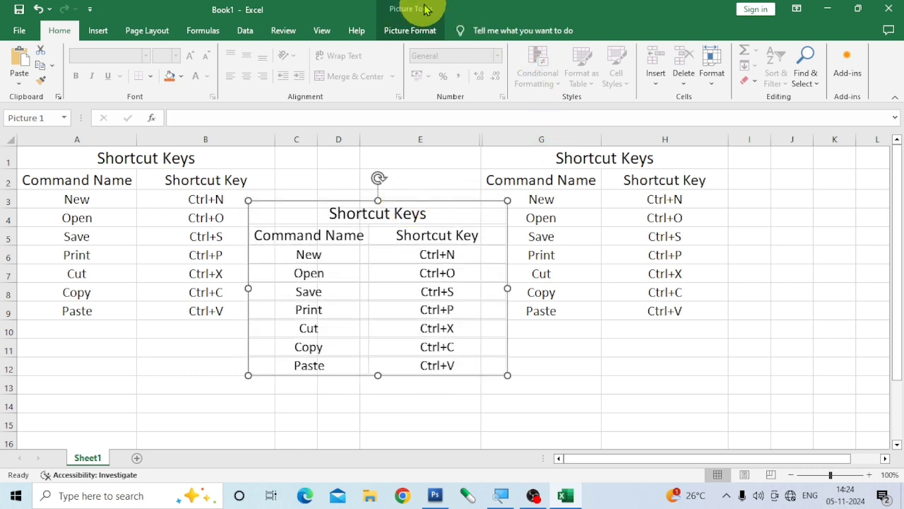
pyautogui.click(406, 29)
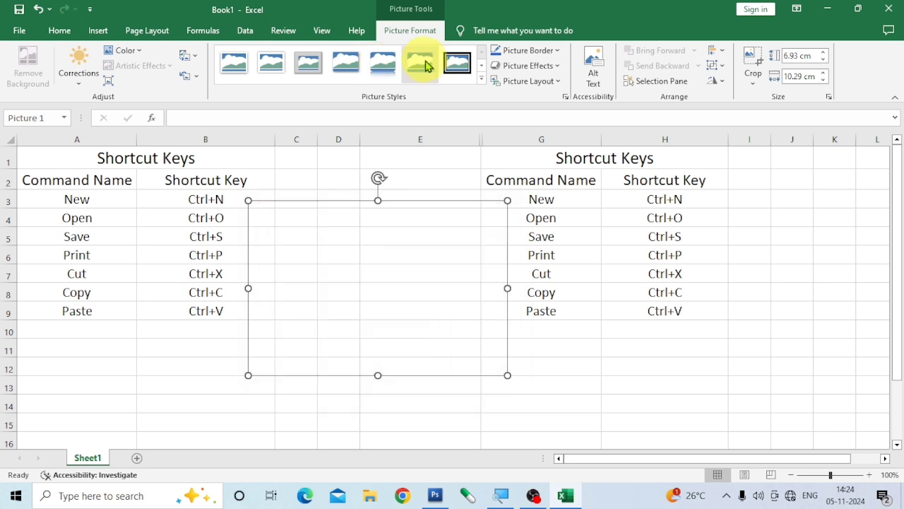
pyautogui.moveTo(428, 202); pyautogui.dragTo(428, 259)
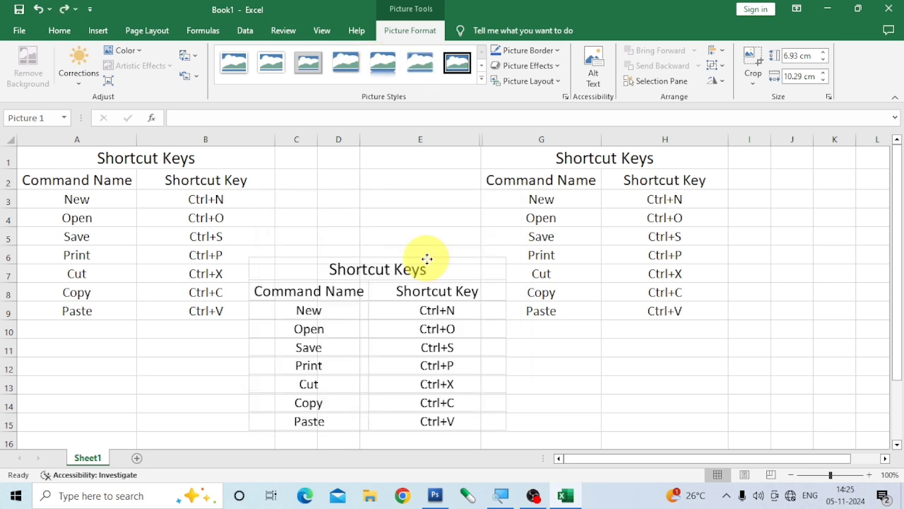
pyautogui.click(61, 32)
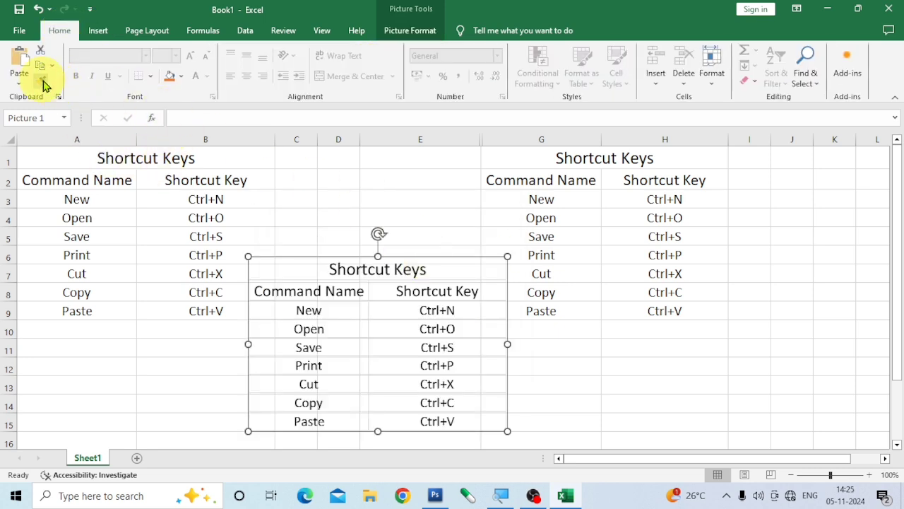
pyautogui.click(569, 387)
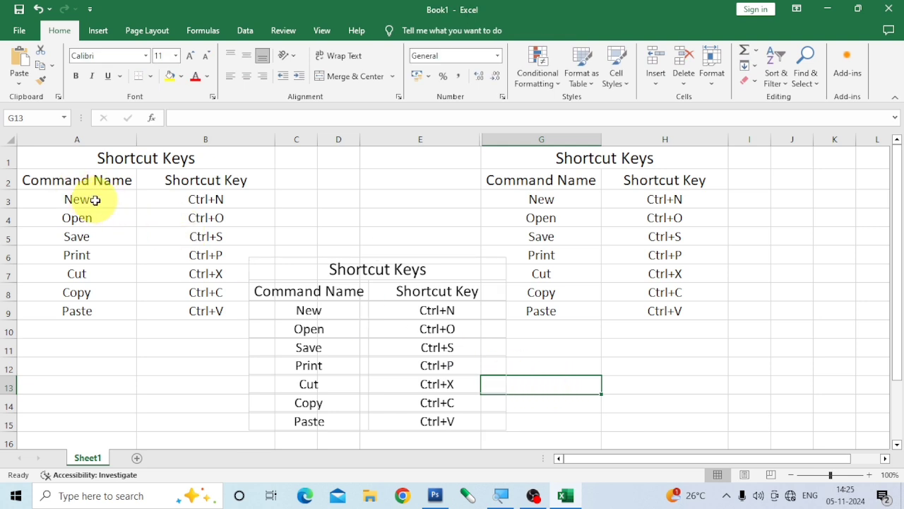
# - Format the command names in A3:A9 with Dark Red font colour, bold and italic
pyautogui.moveTo(95, 201); pyautogui.dragTo(110, 302)
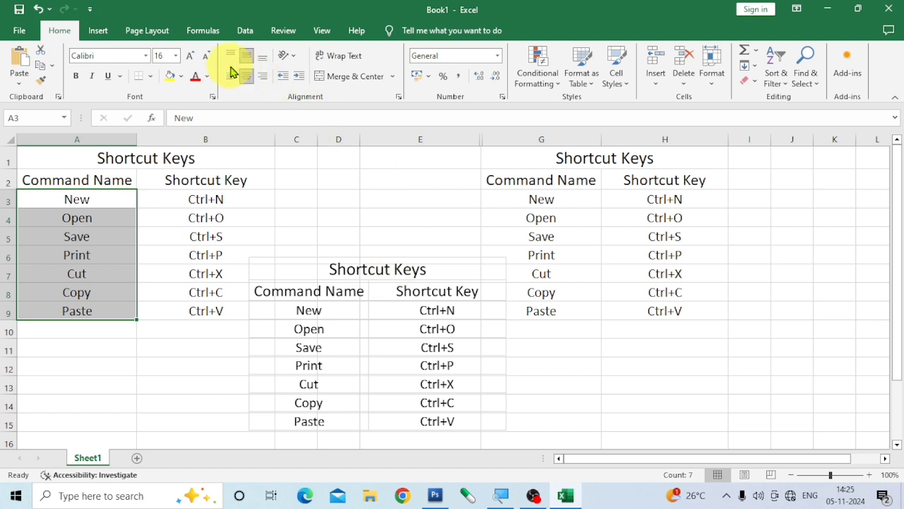
pyautogui.click(208, 76)
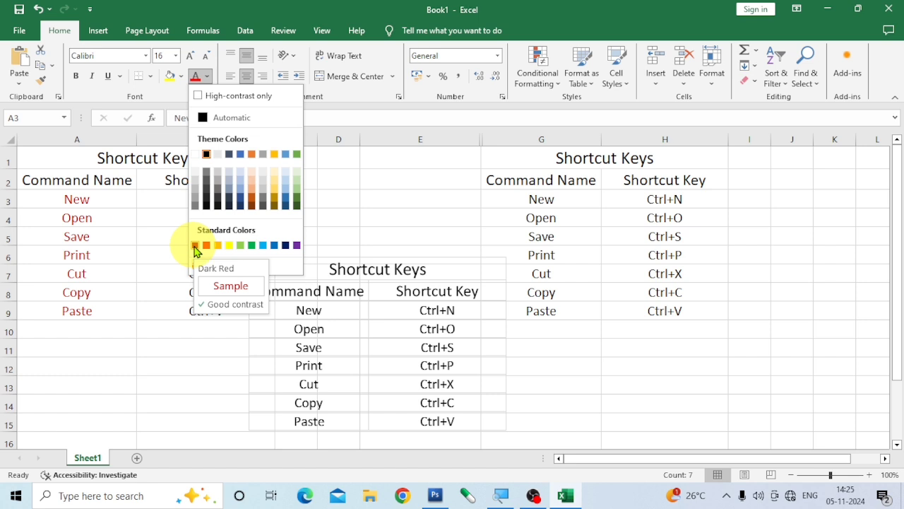
pyautogui.click(195, 245)
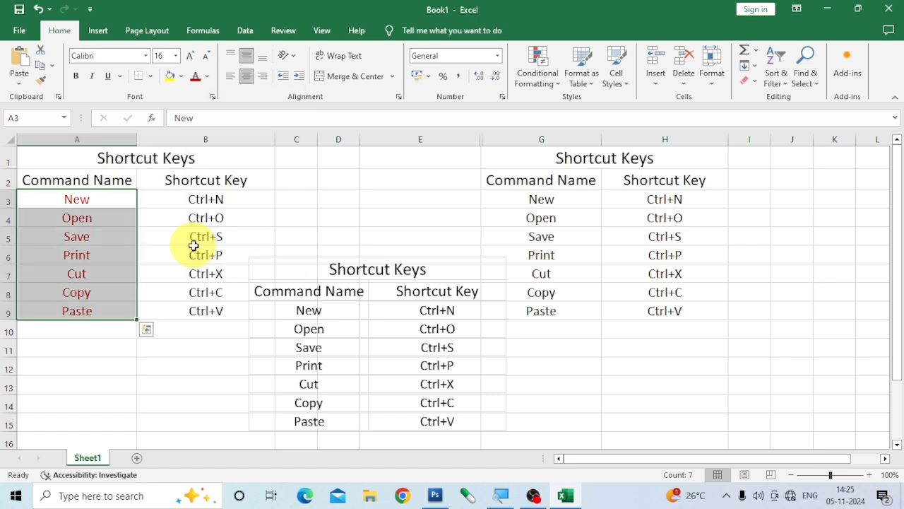
pyautogui.click(75, 78)
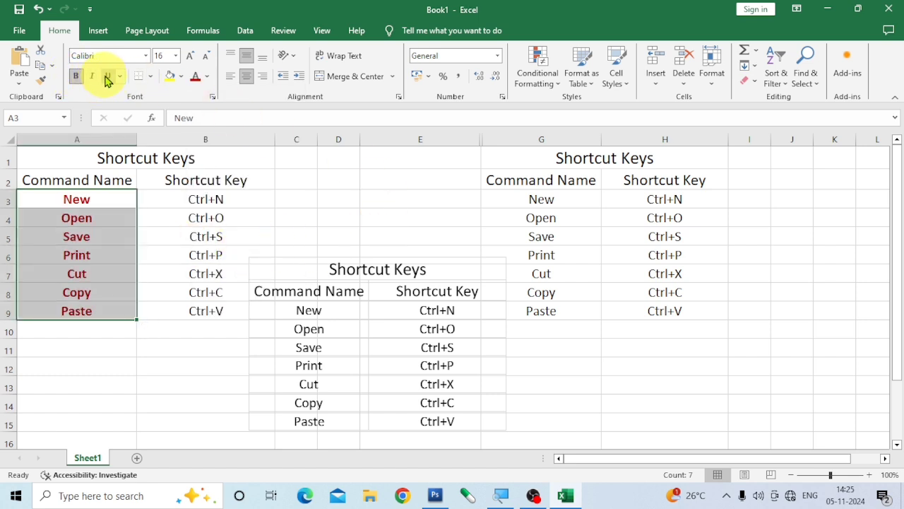
pyautogui.click(92, 78)
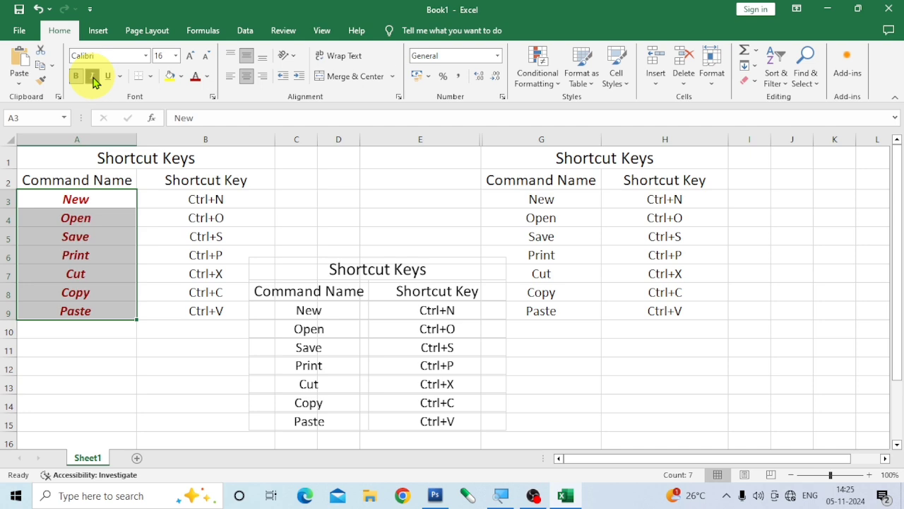
pyautogui.click(200, 374)
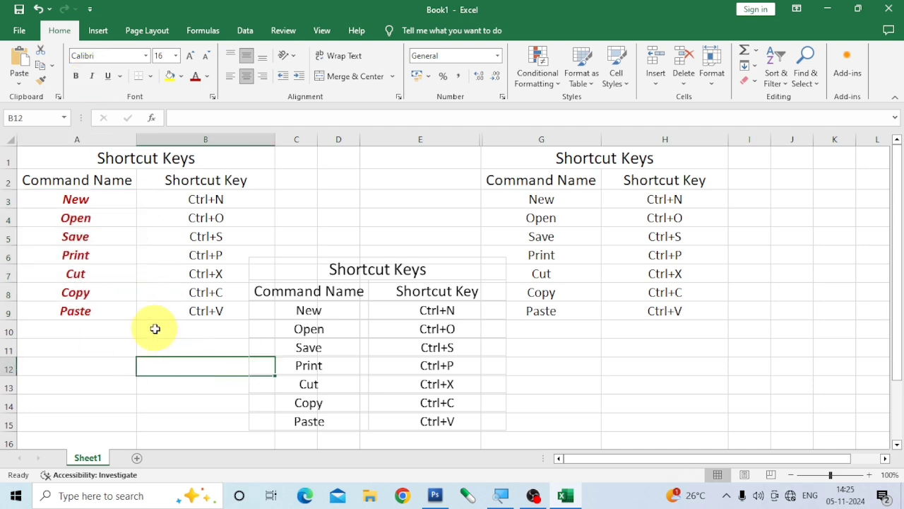
# - Move the table picture below the first table, starting at about row 11 in columns A and B
pyautogui.scroll(-1, 364, 363)
pyautogui.scroll(-1, 363, 362)
pyautogui.scroll(2, 480, 370)
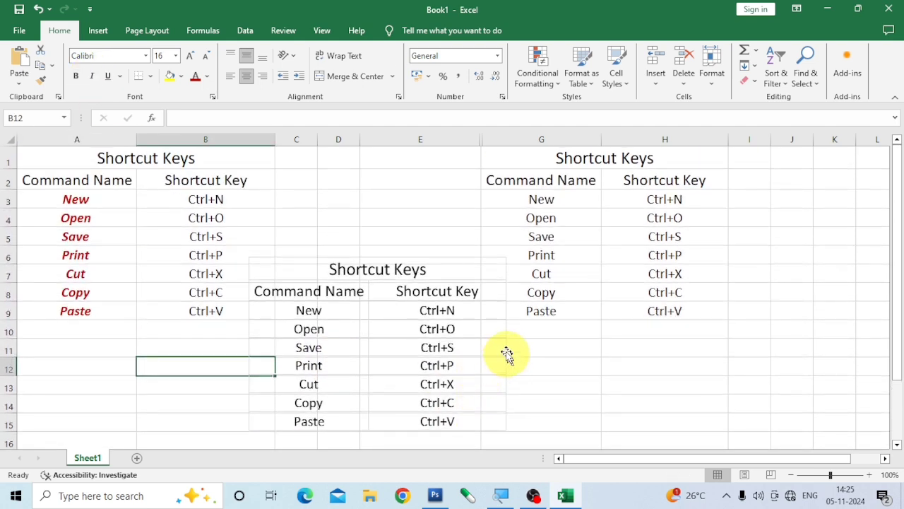
pyautogui.moveTo(422, 262); pyautogui.dragTo(209, 342)
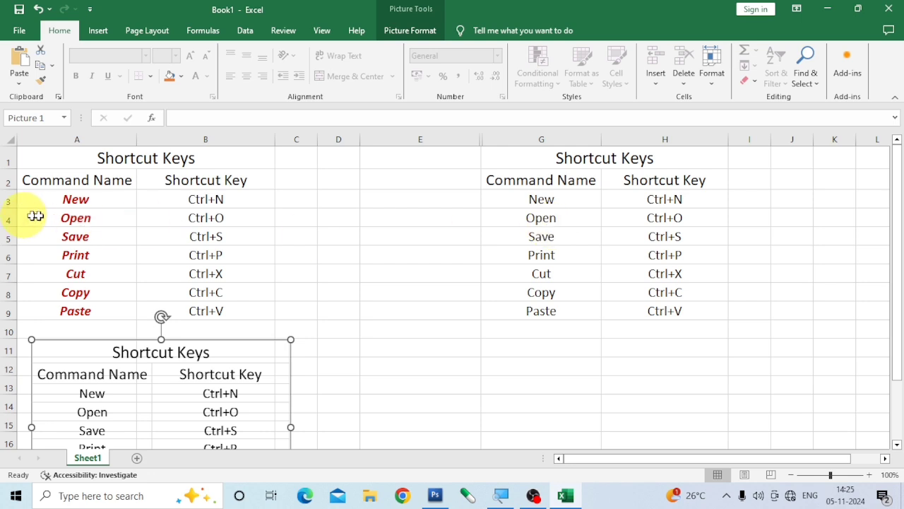
# - Copy the formatting of cell A3 onto the command names in G3:G9 with Format Painter
pyautogui.click(92, 202)
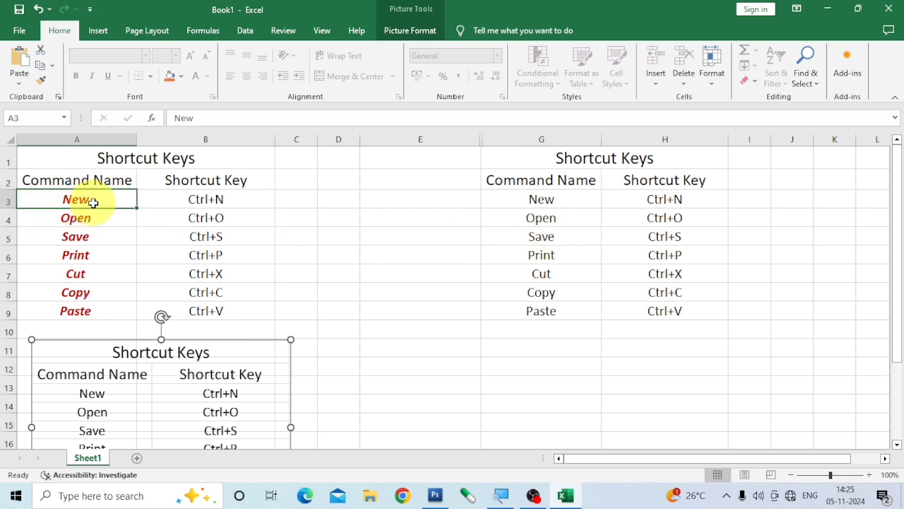
pyautogui.click(40, 80)
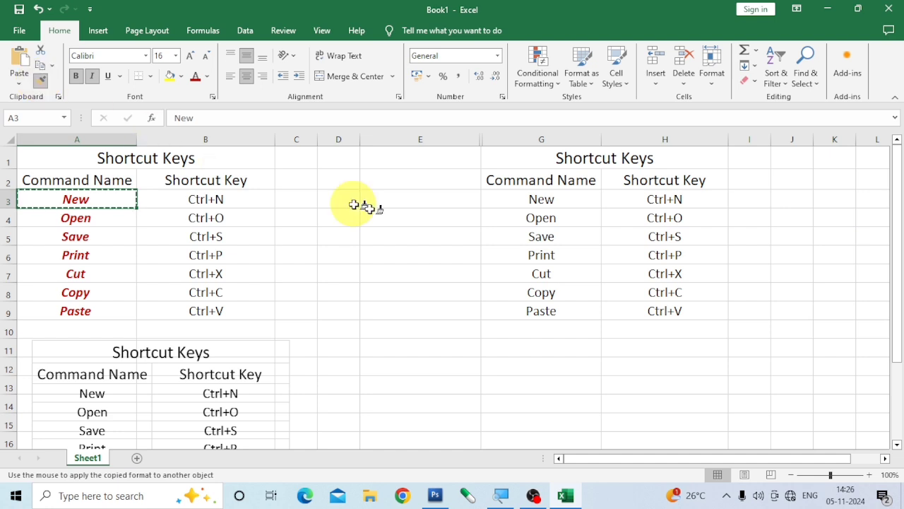
pyautogui.moveTo(567, 201); pyautogui.dragTo(572, 311)
pyautogui.click(551, 401)
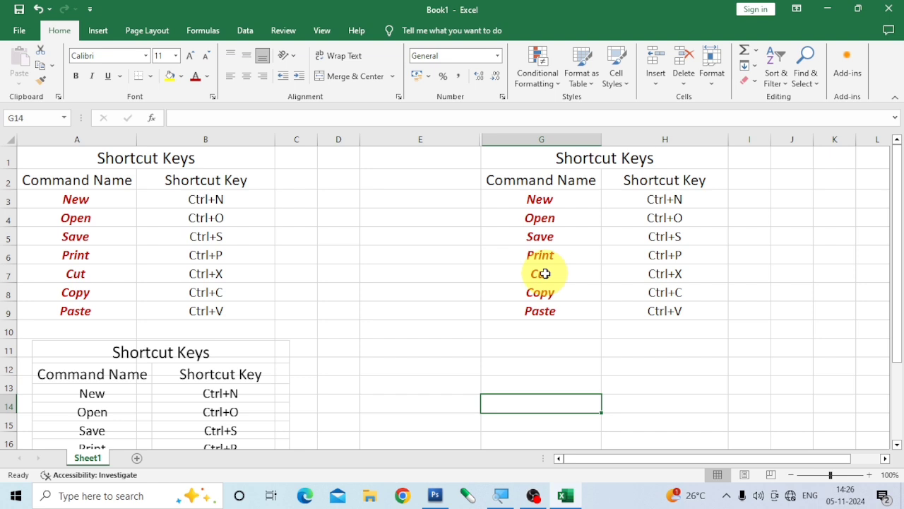
# - Move the table picture toward column E, view the copy options, and return the picture below the first table
pyautogui.scroll(-2, 376, 329)
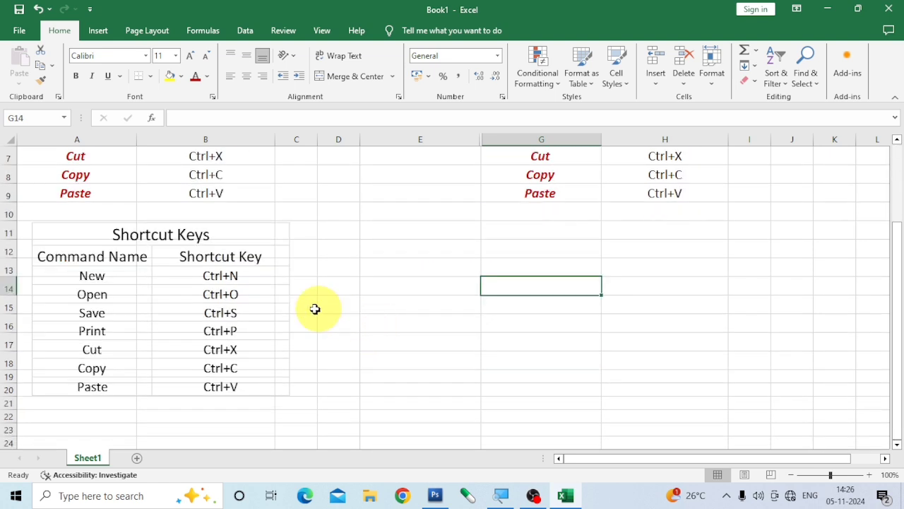
pyautogui.click(261, 251)
pyautogui.moveTo(261, 250); pyautogui.dragTo(473, 255)
pyautogui.click(52, 65)
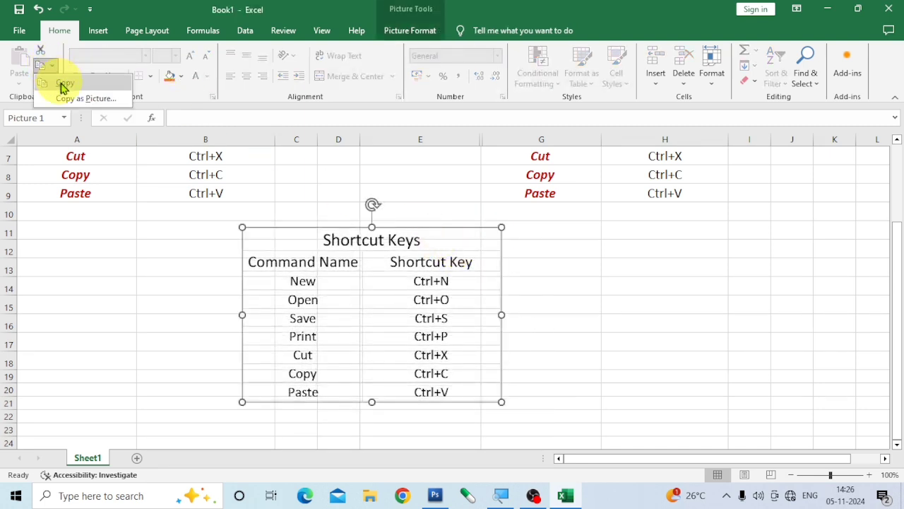
pyautogui.click(589, 318)
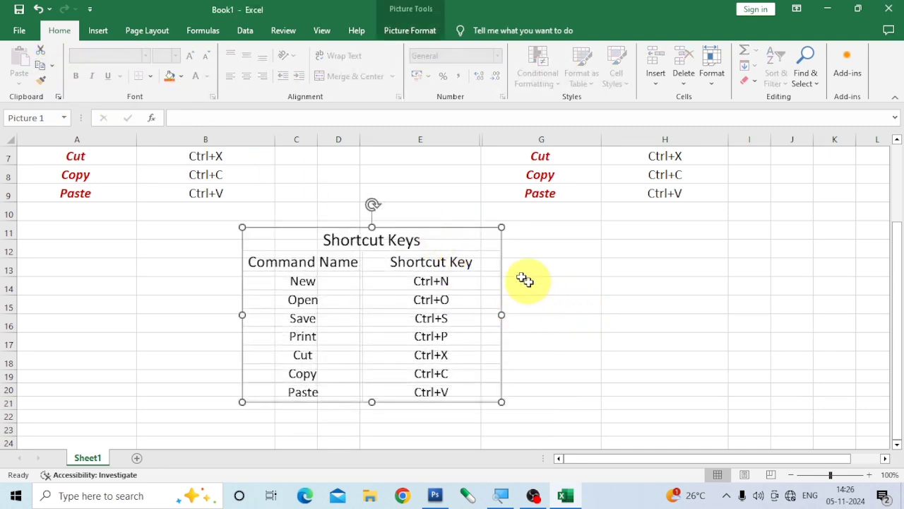
pyautogui.moveTo(436, 229); pyautogui.dragTo(225, 229)
pyautogui.scroll(2, 357, 328)
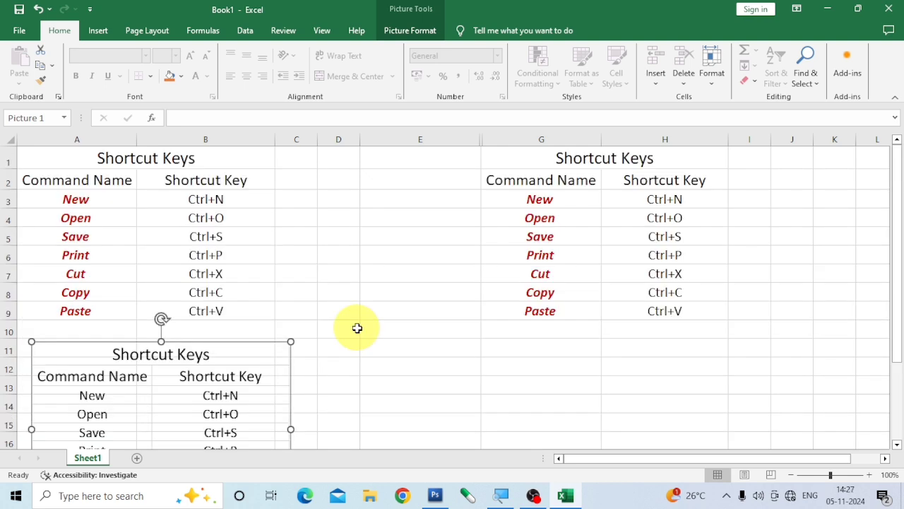